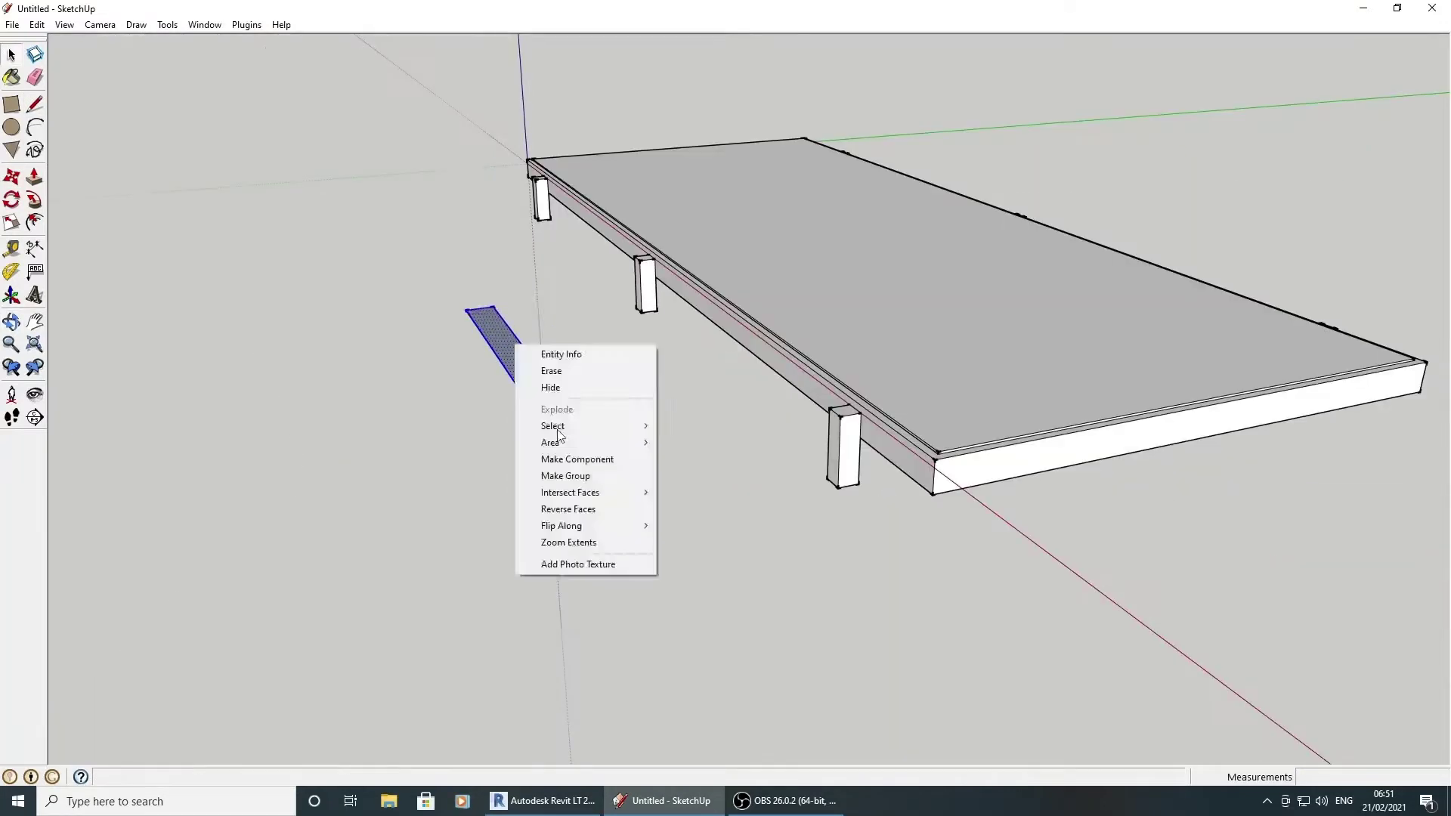
# Step: Start copying the small rectangle beside the slab from its corner
pyautogui.click(548, 406)
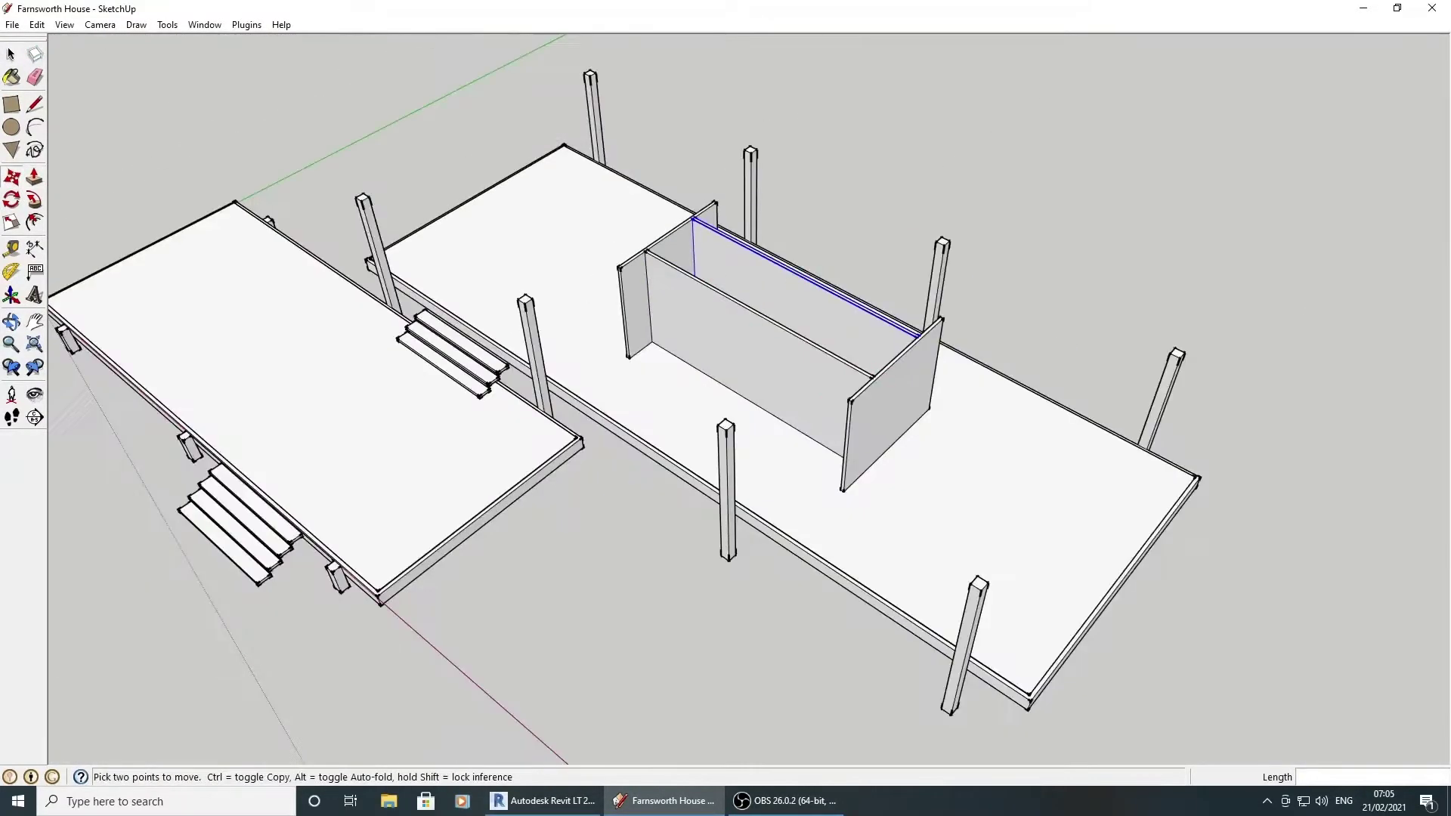
# Step: Orbit and zoom to inspect the core walls from another angle and from above
pyautogui.scroll(5, 712, 479)
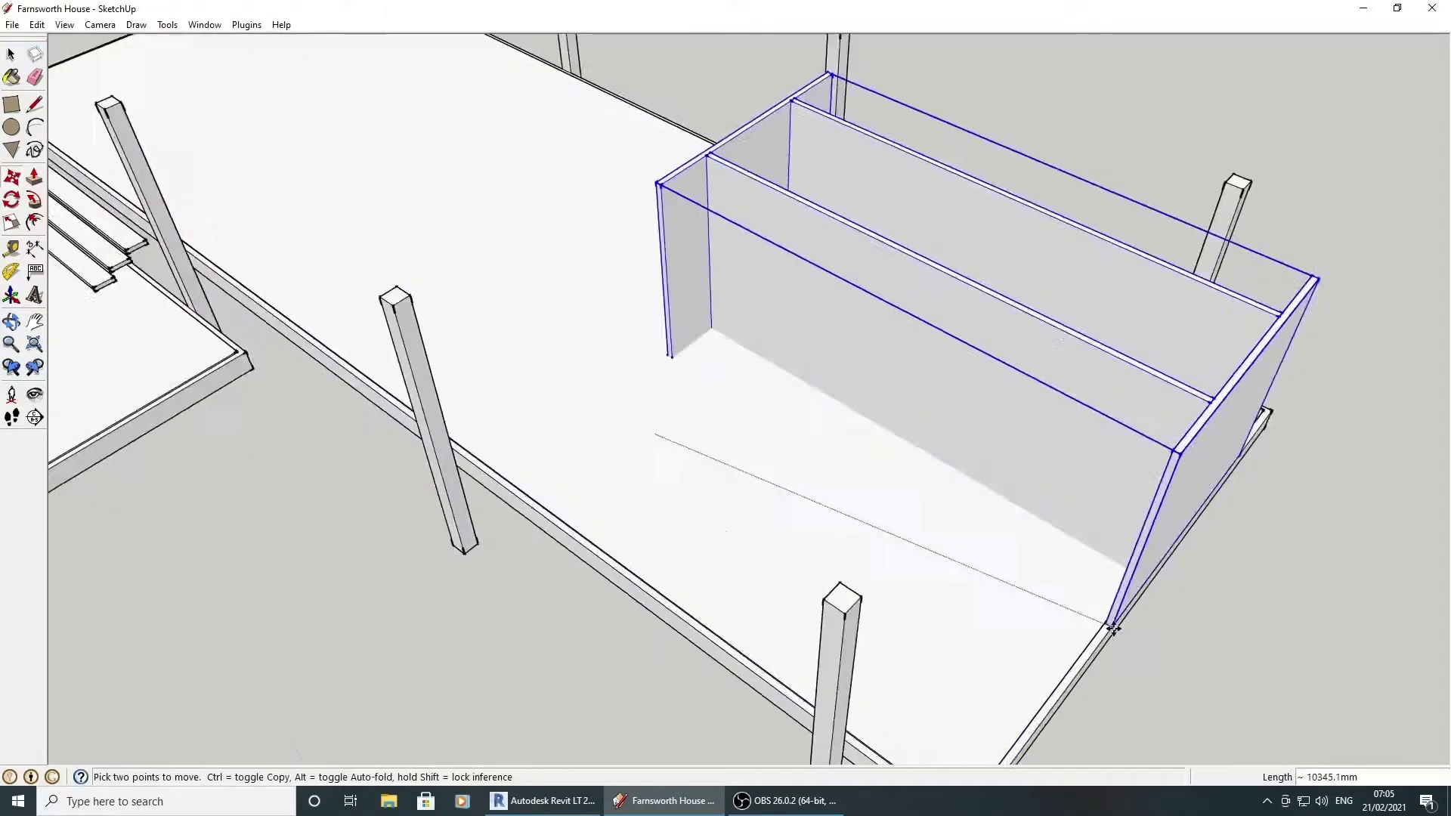
pyautogui.scroll(-5, 923, 479)
pyautogui.moveTo(900, 431); pyautogui.dragTo(869, 423, button='middle')
pyautogui.scroll(-5, 1150, 292)
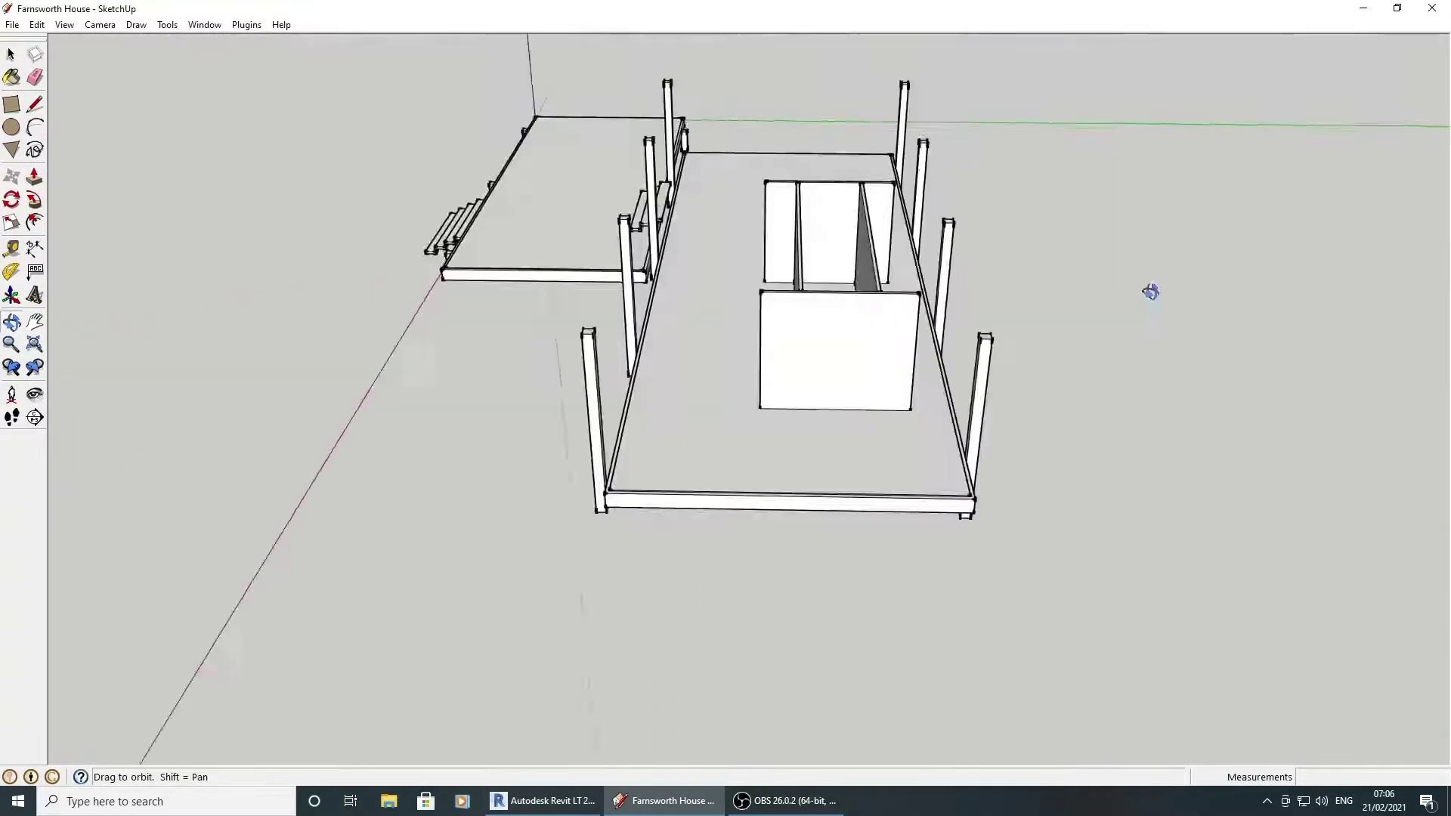
pyautogui.moveTo(1149, 292); pyautogui.dragTo(1118, 318, button='middle')
pyautogui.scroll(5, 1119, 318)
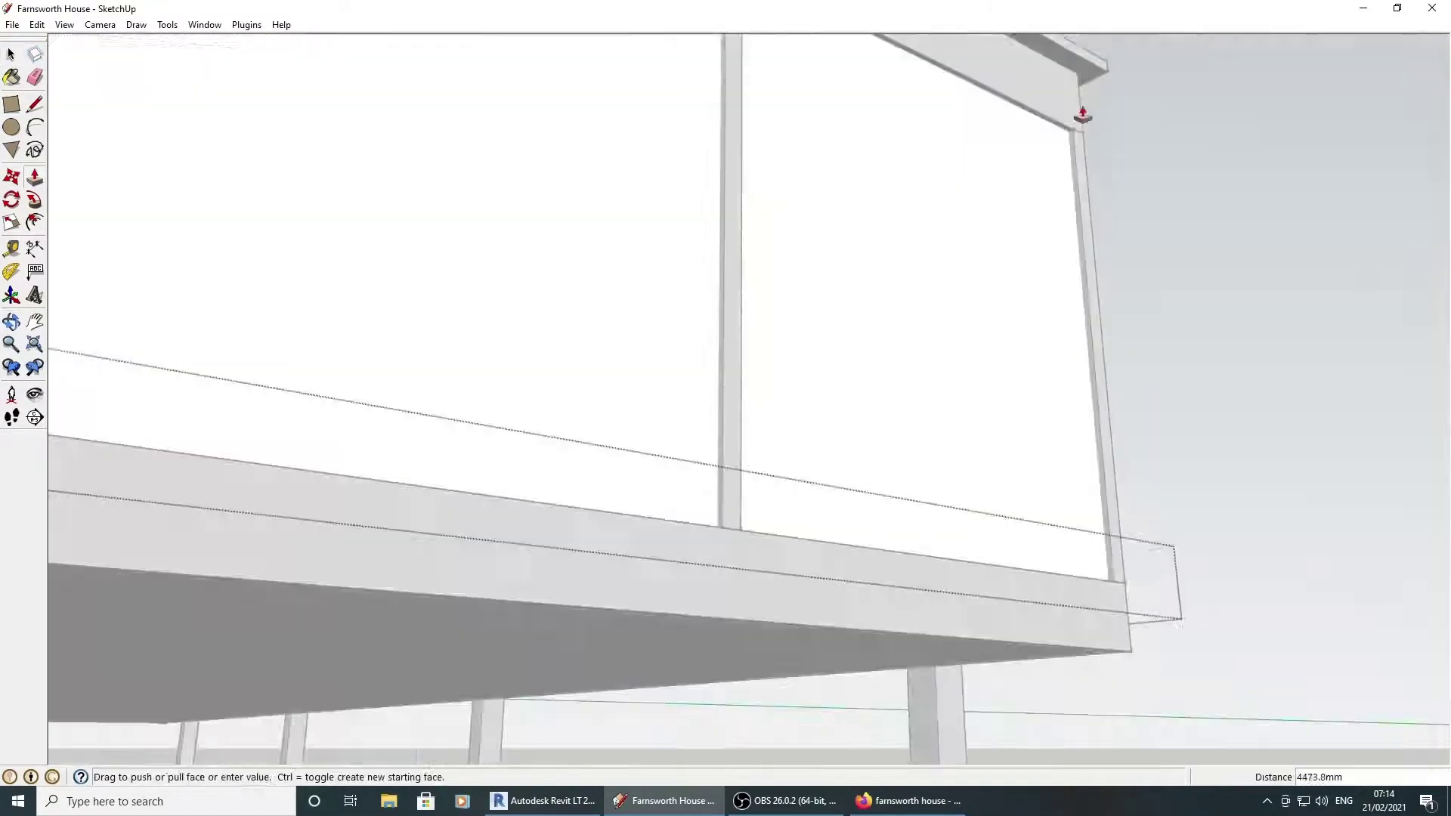
# Step: Bring up the context menu on the faces to intersect them
pyautogui.rightClick(471, 345)
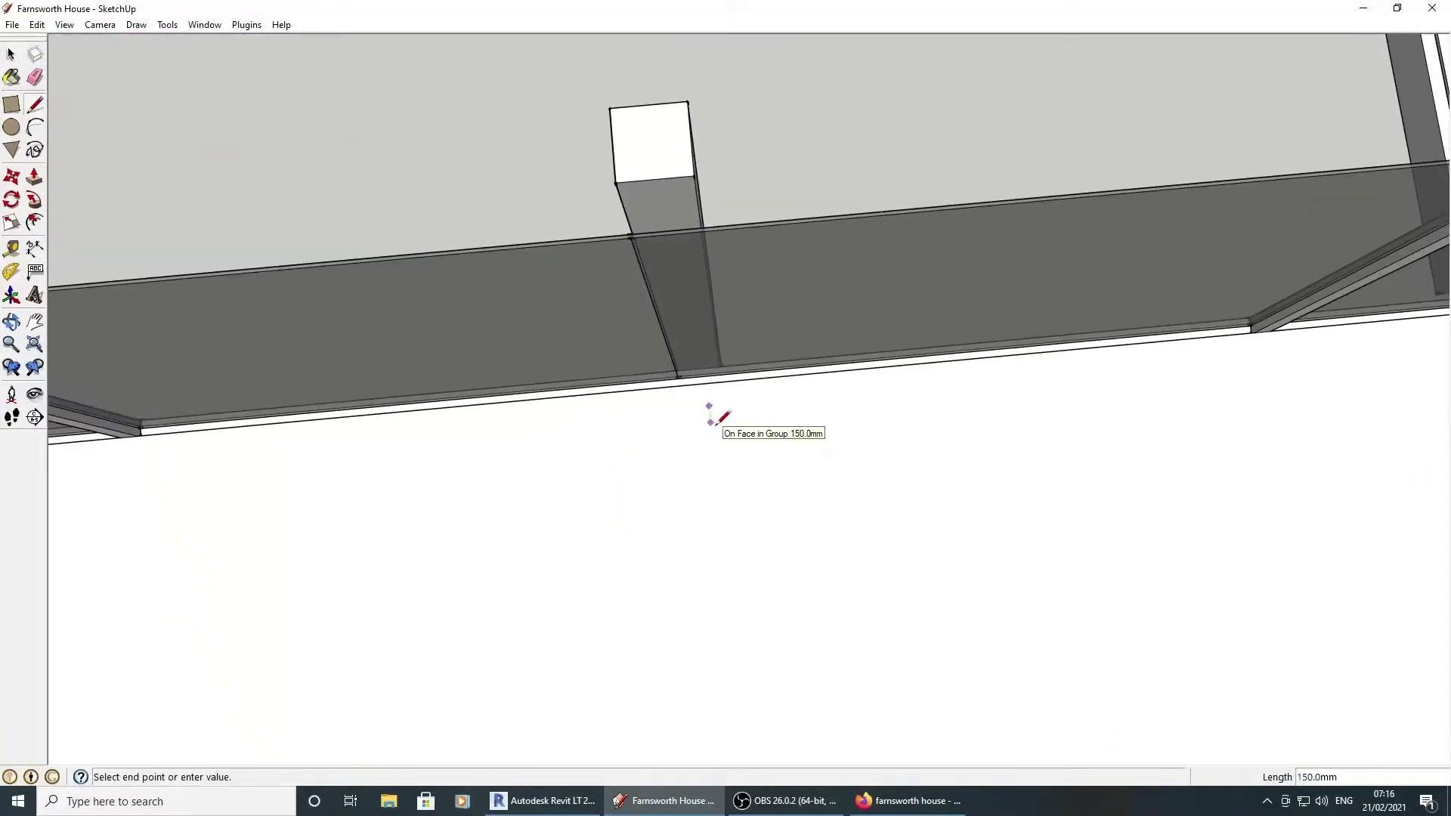
# Step: Fix the 150 mm line segment and offset the arc and rectangle outline
pyautogui.click(715, 422)
pyautogui.moveTo(715, 422); pyautogui.dragTo(894, 432, button='middle')
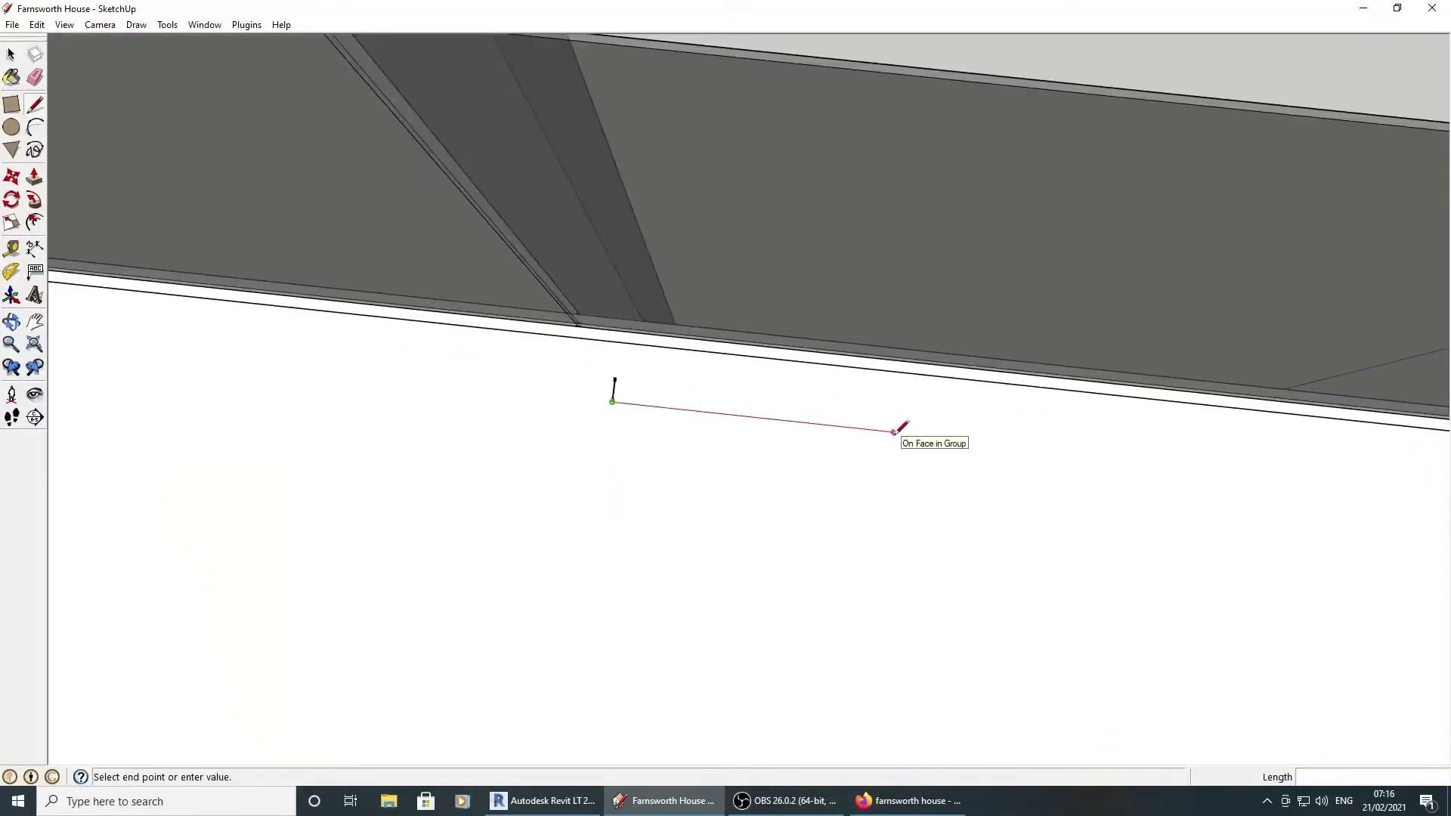
pyautogui.click(32, 224)
pyautogui.scroll(3, 653, 448)
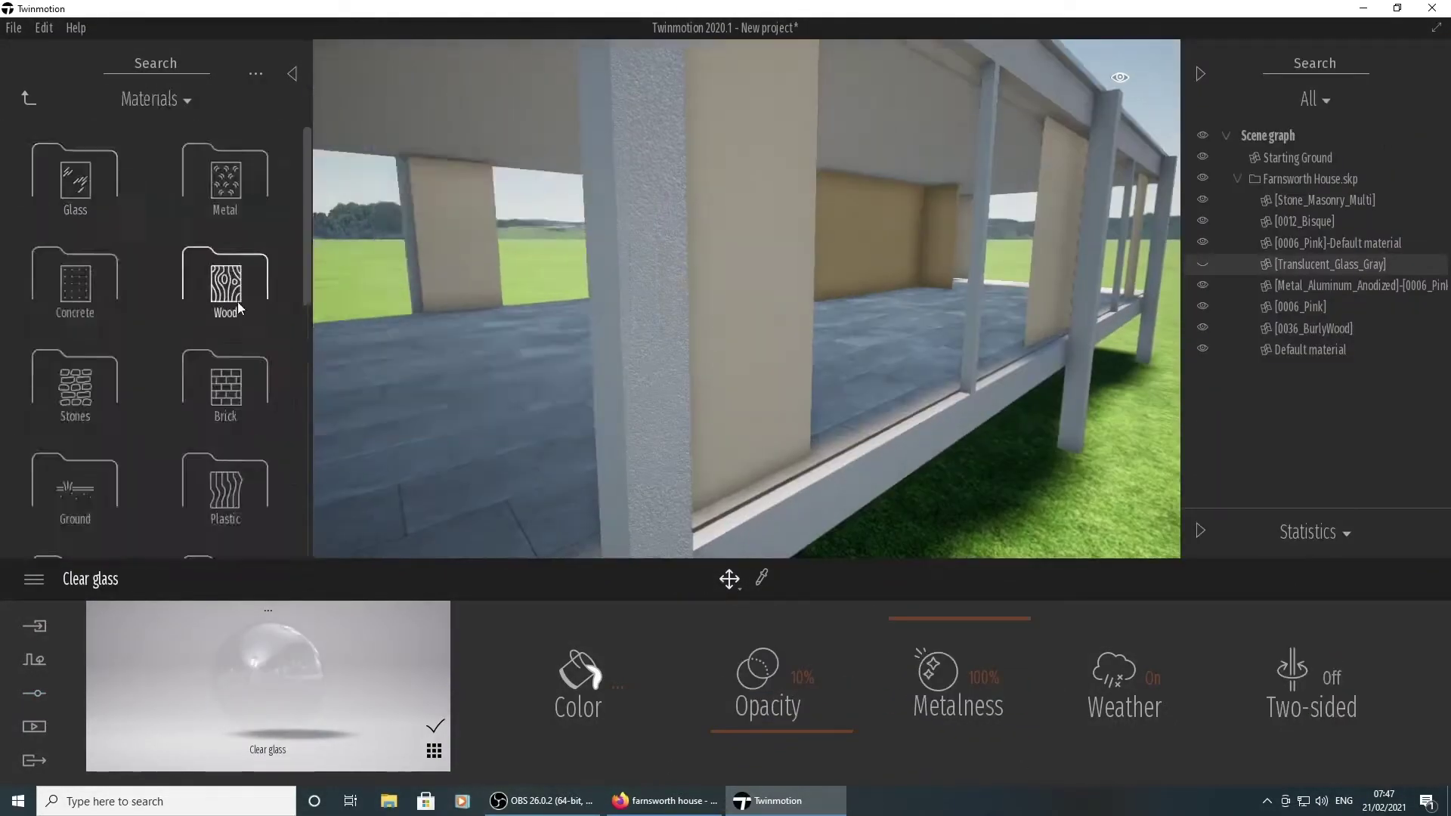
# Step: Apply dark Ash wood from the Wood materials library to the wall panel
pyautogui.click(239, 307)
pyautogui.click(30, 100)
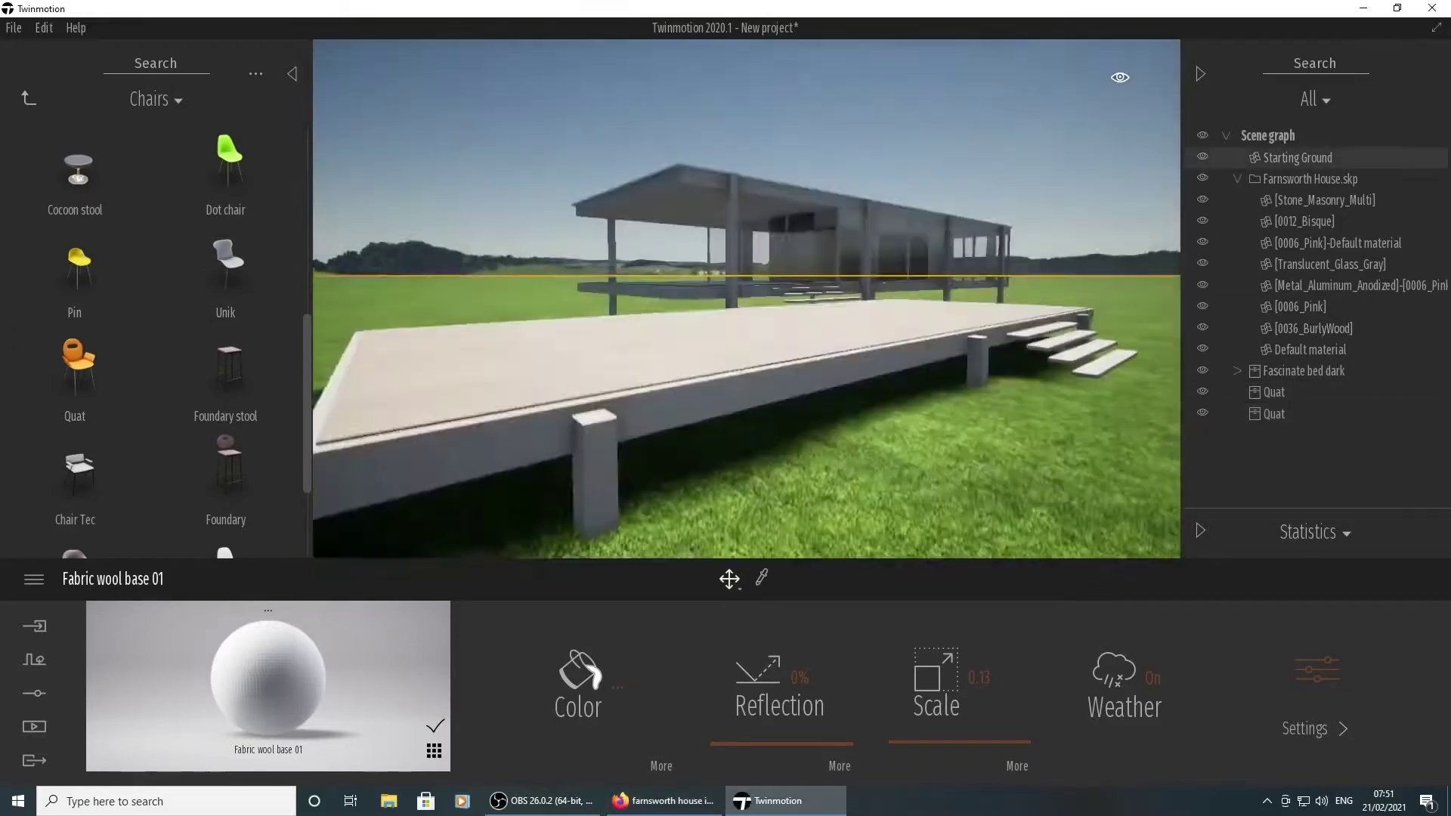
# Step: Save the exterior view as still image Image1 with its camera settings, then browse trees
pyautogui.click(38, 694)
pyautogui.click(34, 727)
pyautogui.click(308, 649)
pyautogui.click(935, 680)
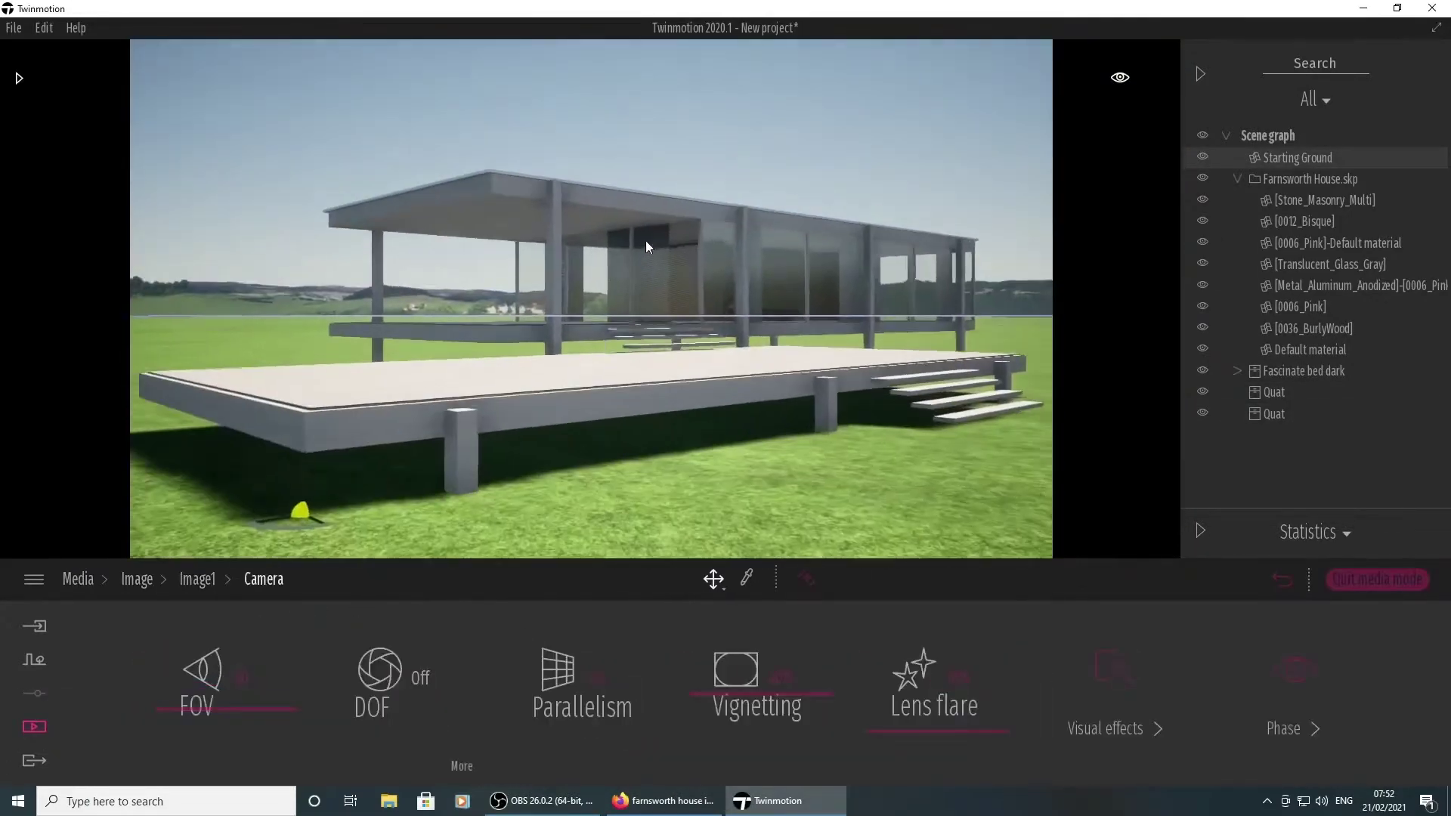
pyautogui.click(19, 78)
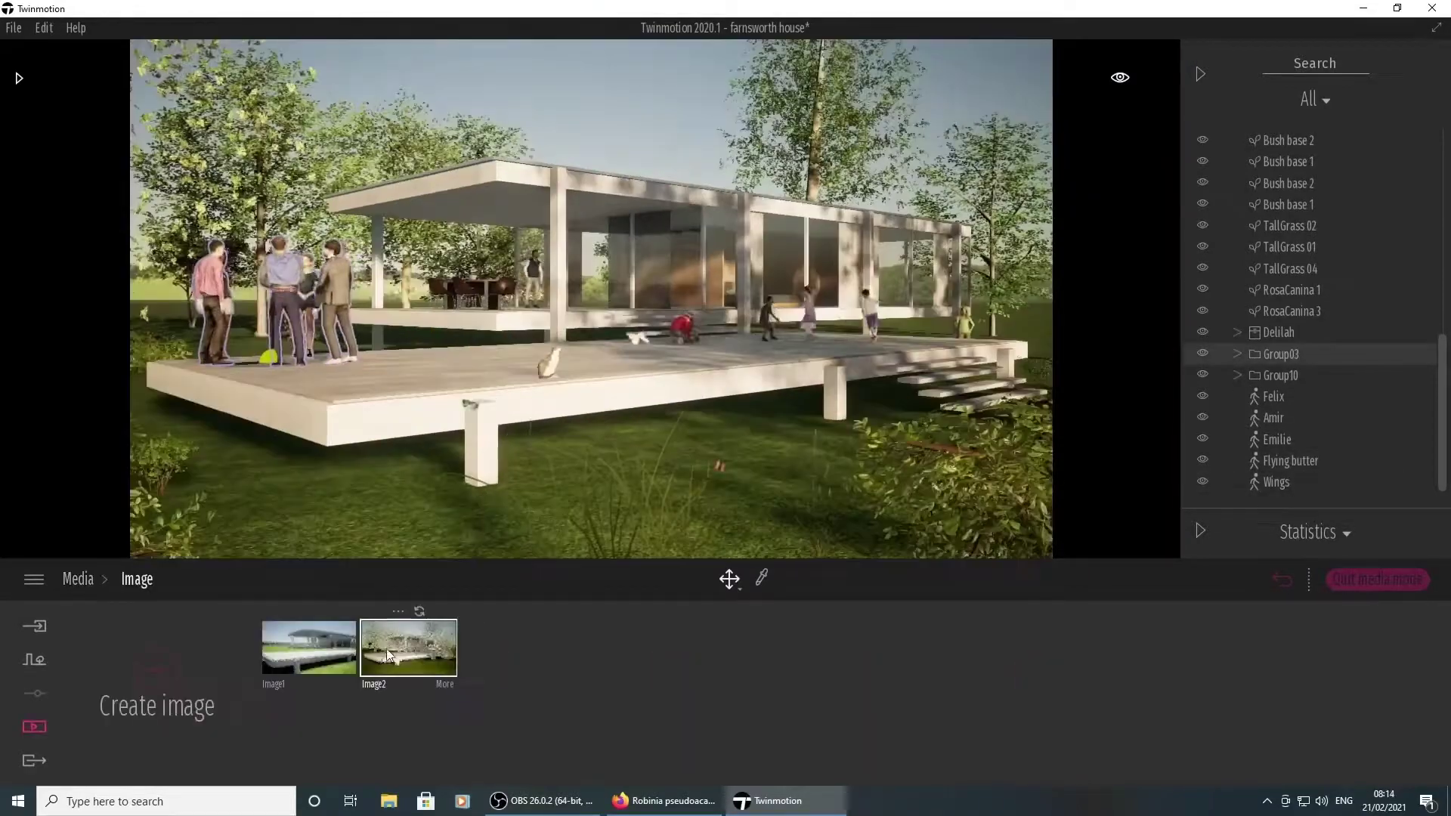
# Step: From the Image2 viewpoint, turn the ground into Lake 01 water
pyautogui.doubleClick(387, 649)
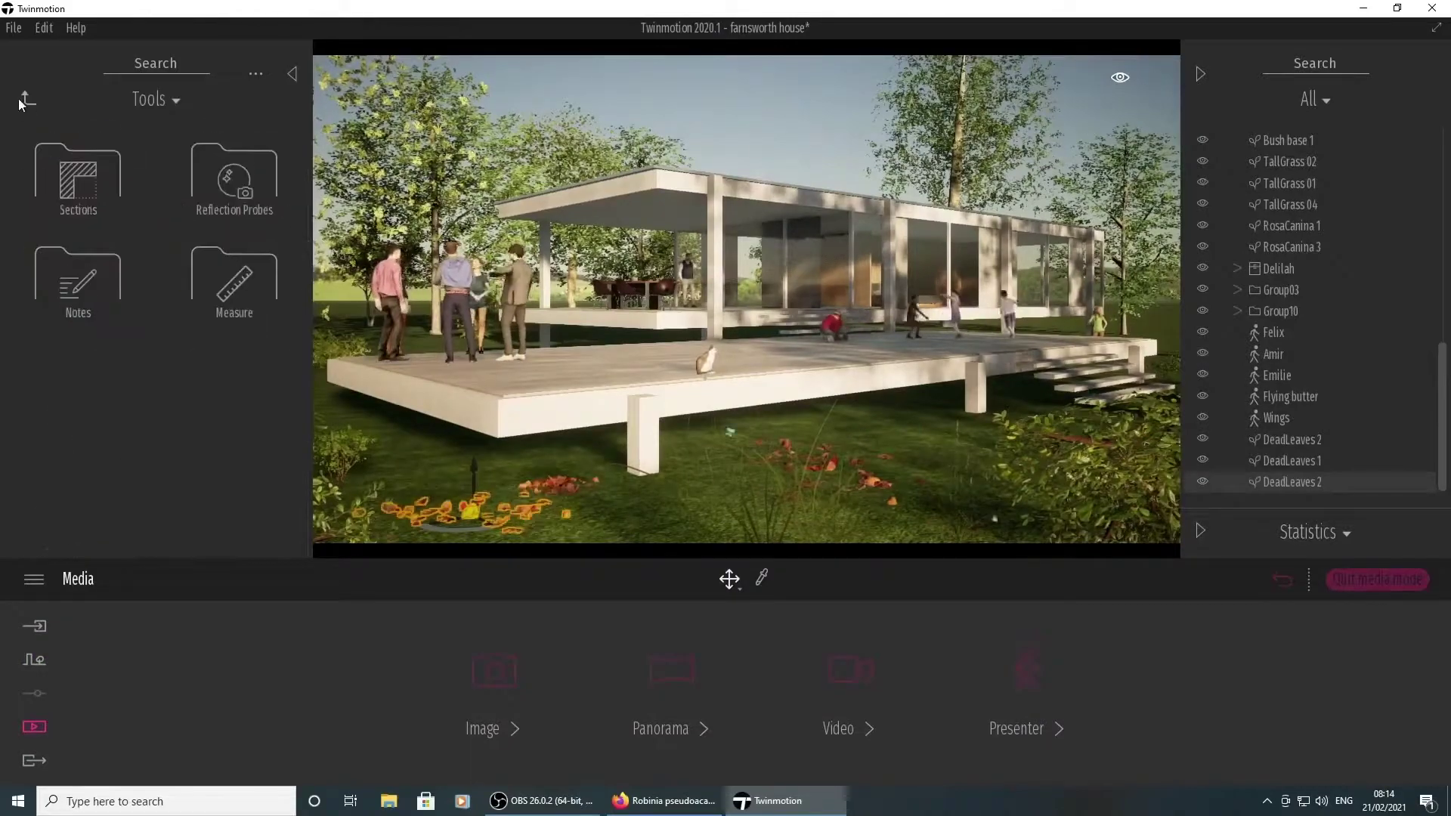
pyautogui.click(25, 99)
pyautogui.moveTo(227, 162); pyautogui.dragTo(701, 456)
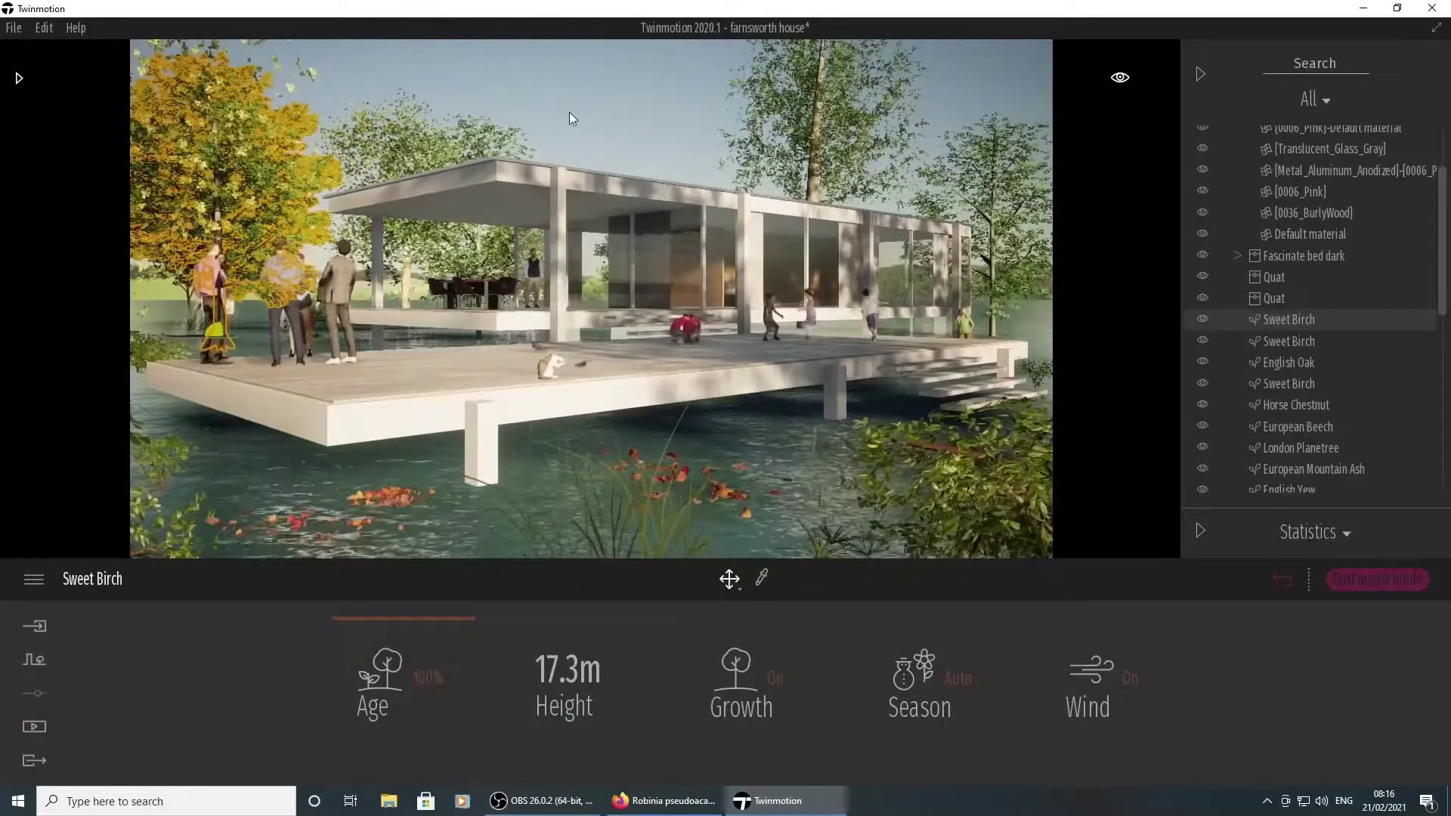
# Step: Make the sky cloudy, change the season, and select the foreground bush for adjustment
pyautogui.click(621, 66)
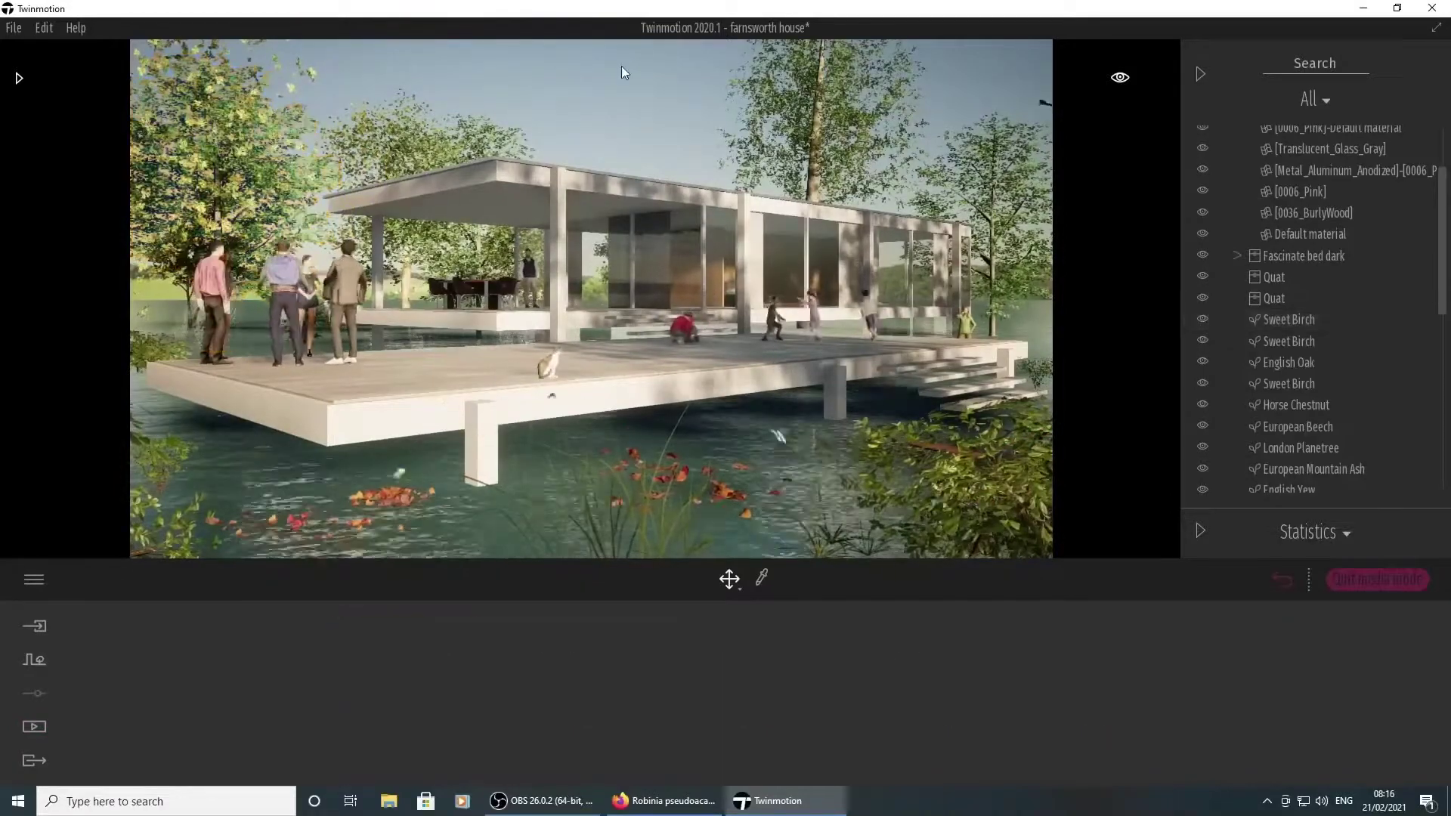
pyautogui.click(34, 727)
pyautogui.moveTo(115, 655); pyautogui.dragTo(209, 655)
pyautogui.moveTo(628, 665)
pyautogui.mouseDown()
pyautogui.moveTo(821, 710)
pyautogui.moveTo(626, 703)
pyautogui.mouseUp()
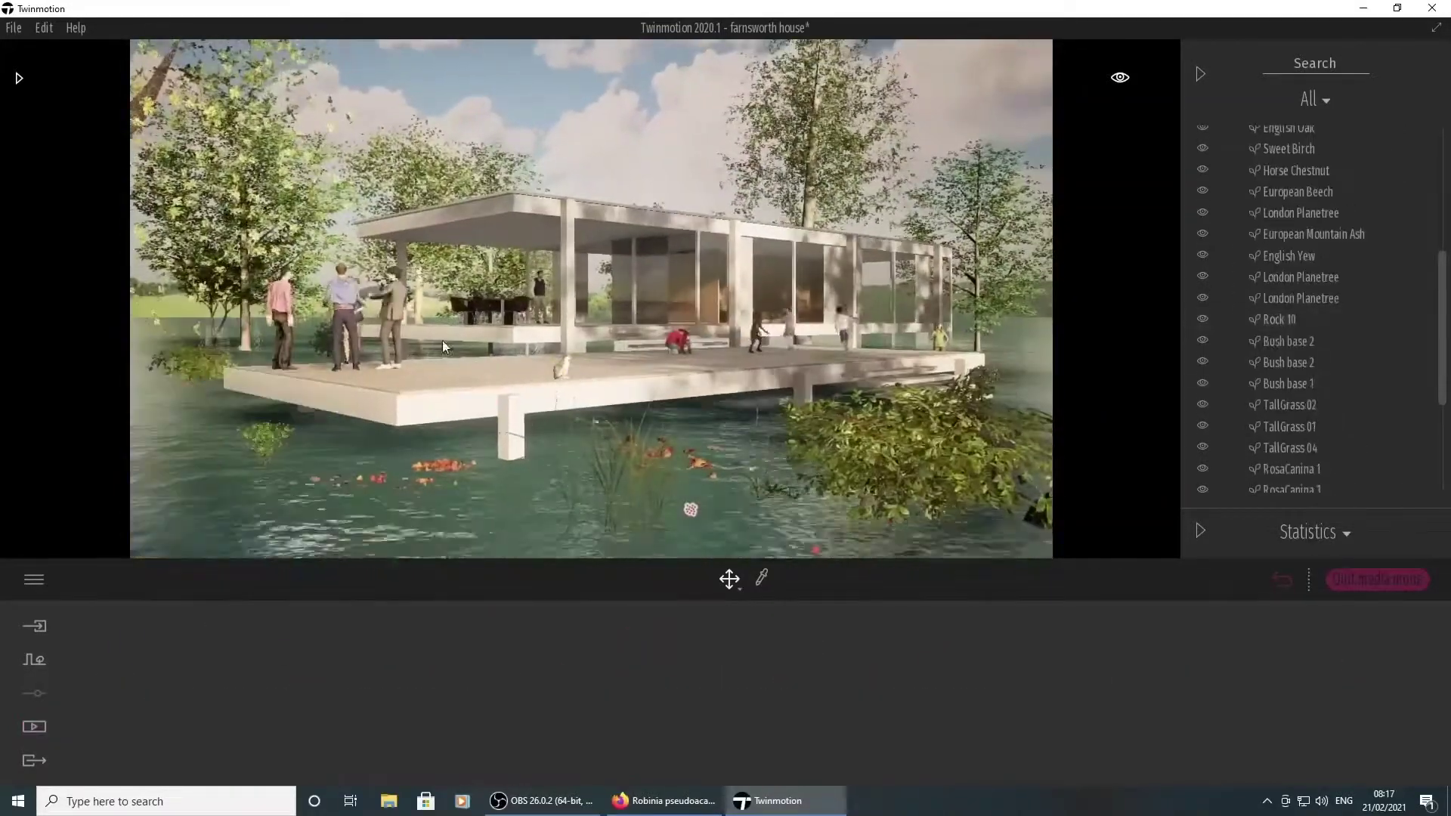
pyautogui.click(955, 539)
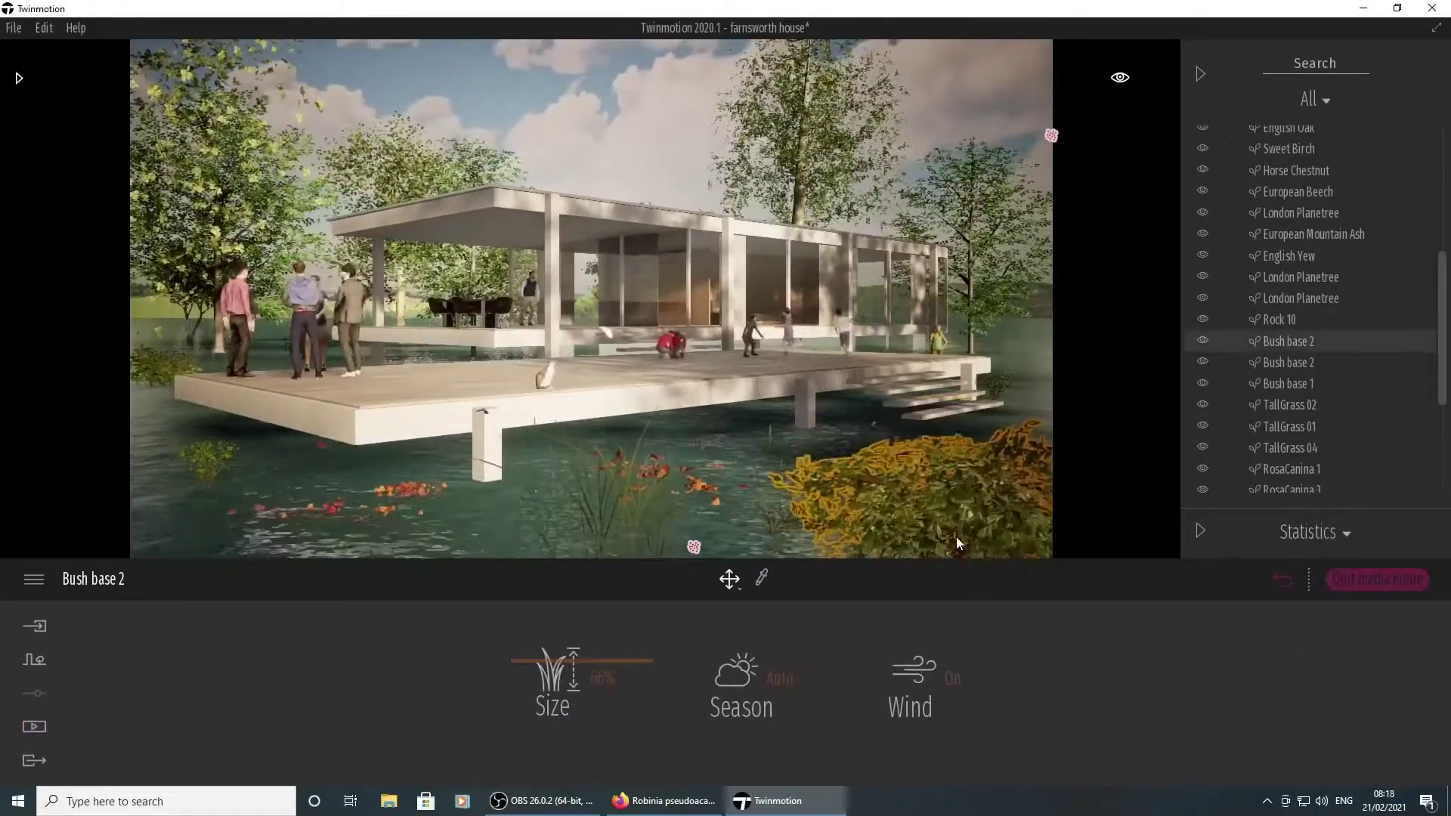